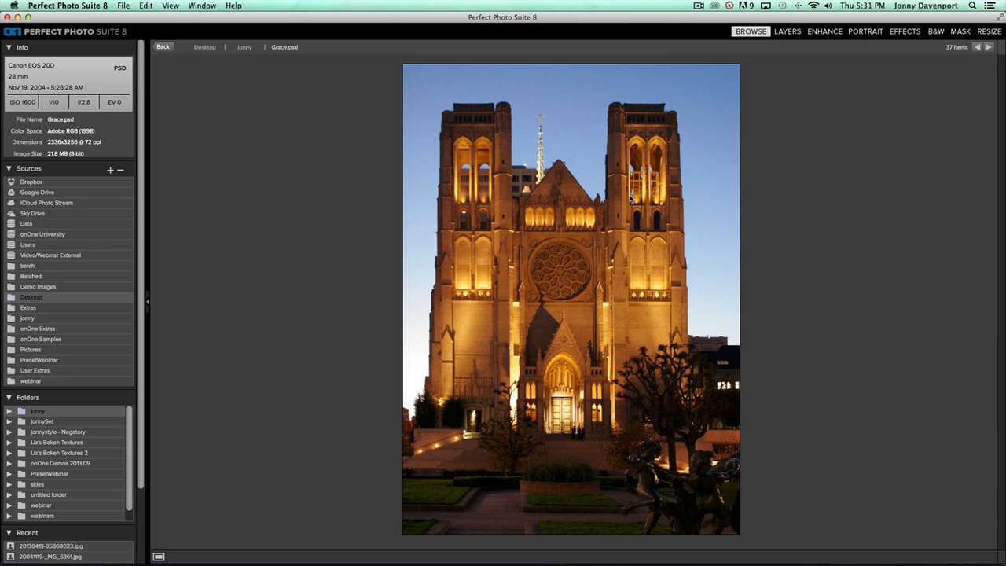
Send Grace.psd to Perfect Effects as a 16-bit Photoshop-format copy
right_click(596, 233)
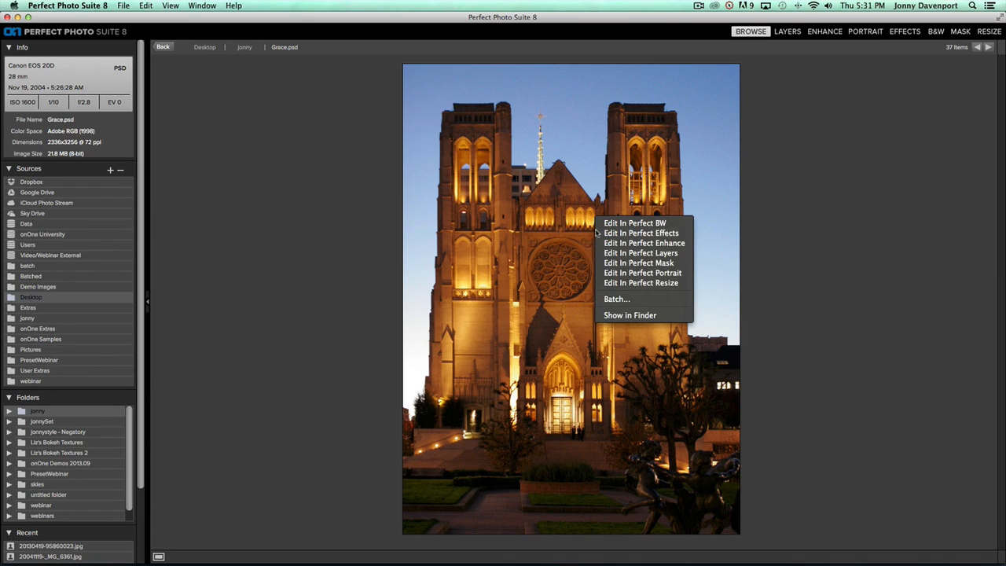
left_click(646, 234)
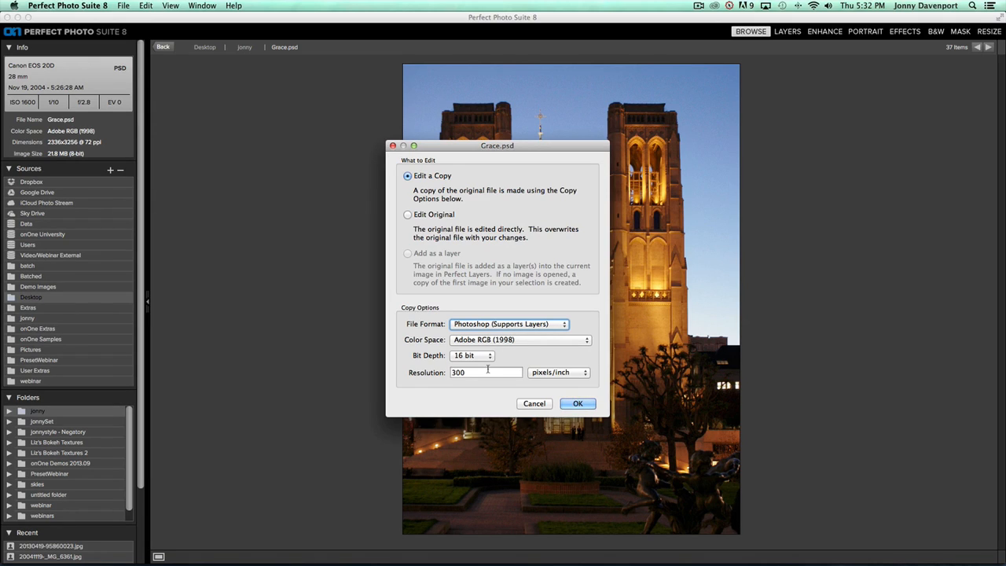
left_click(578, 404)
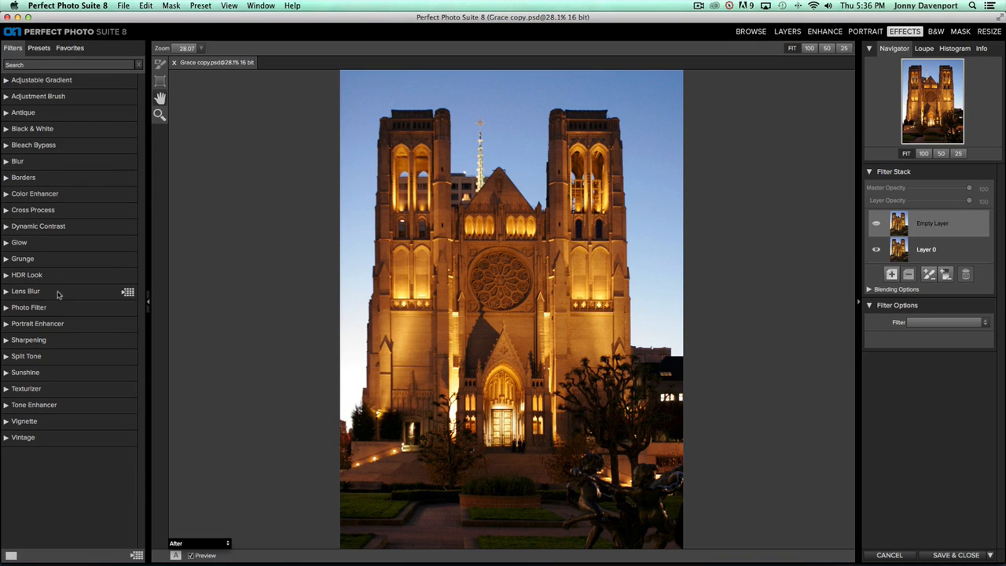
Set the empty layer's filter to Lens Blur, producing the Tilt Shift blur
left_click(926, 324)
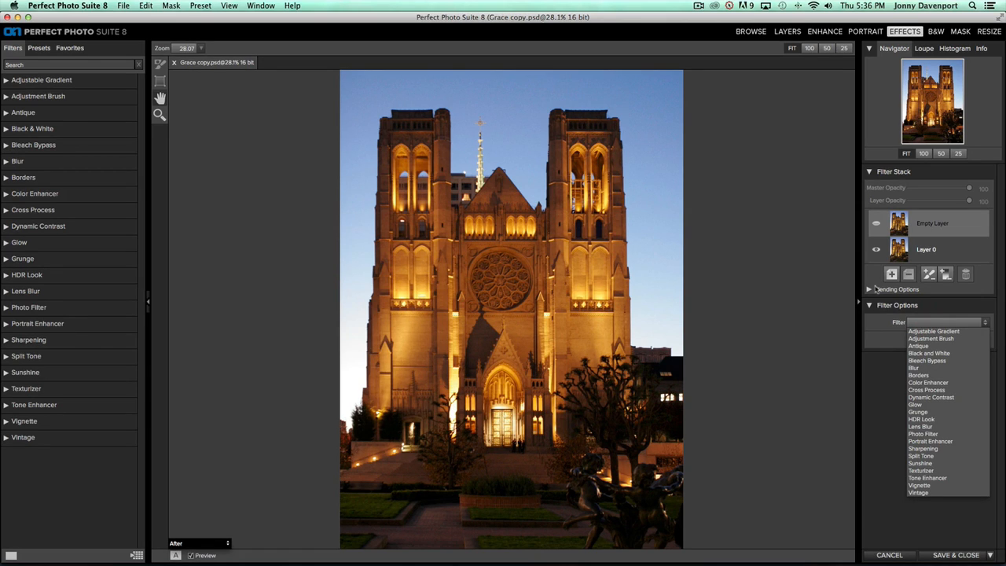
left_click(929, 427)
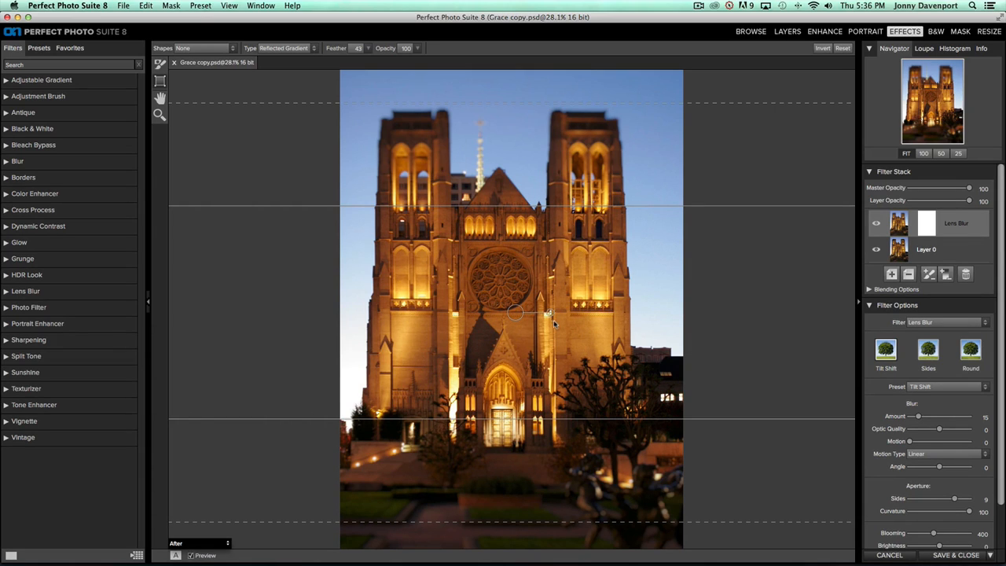
Rotate the tilt-shift band to vertical, narrow it over the central façade, and tighten feather to 3
left_click_drag(553, 316, 516, 254)
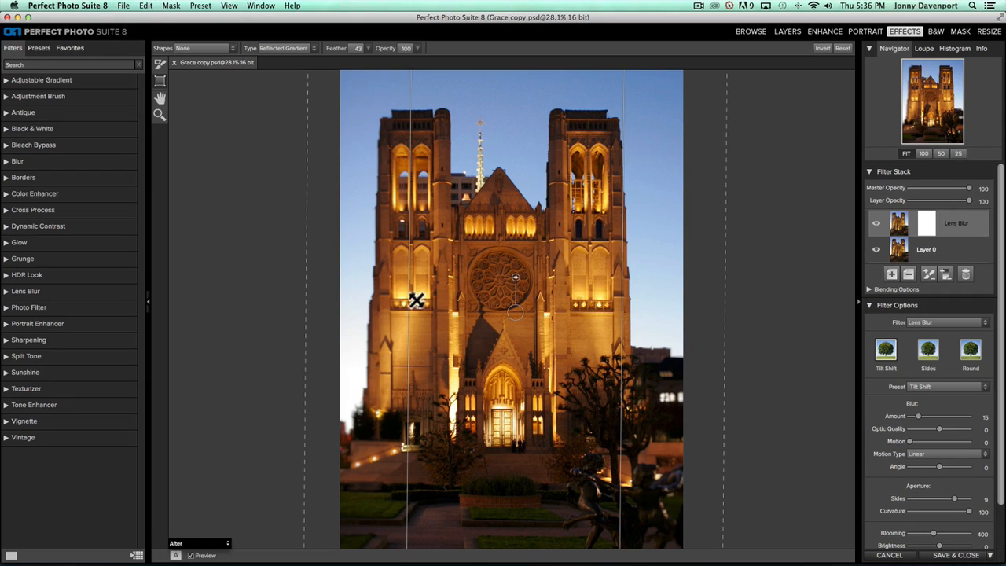
left_click_drag(409, 299, 501, 313)
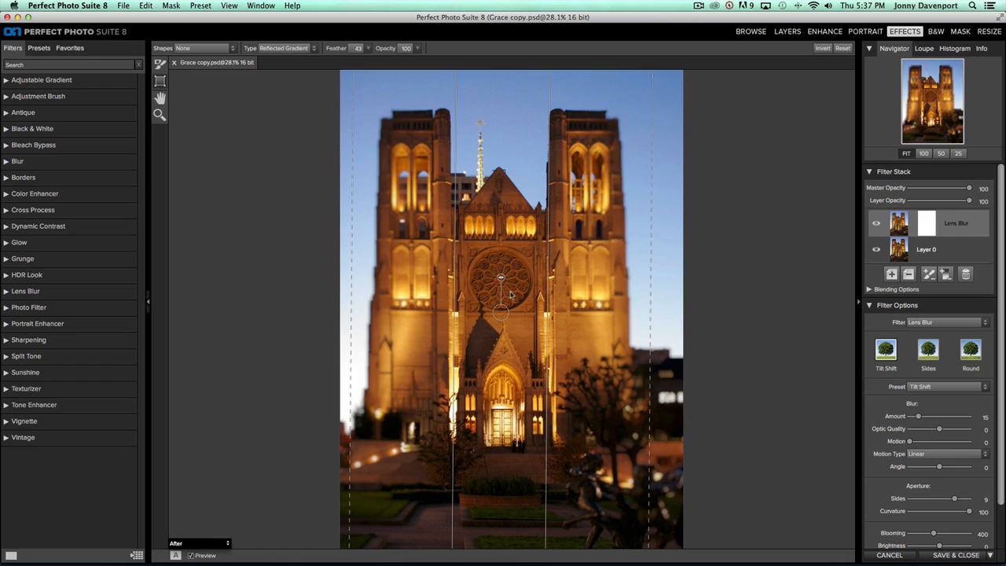
left_click_drag(500, 279, 460, 301)
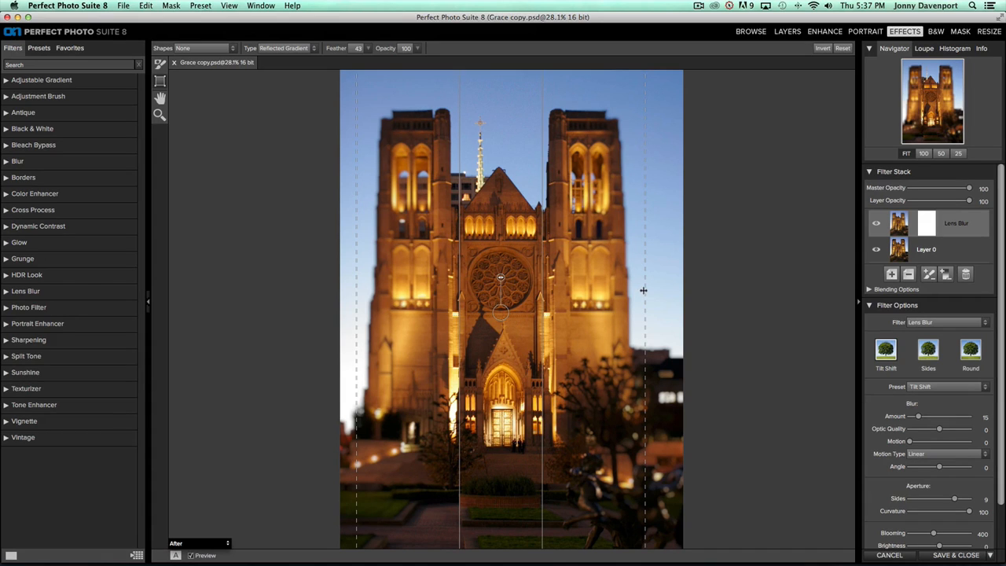
left_click_drag(642, 288, 548, 281)
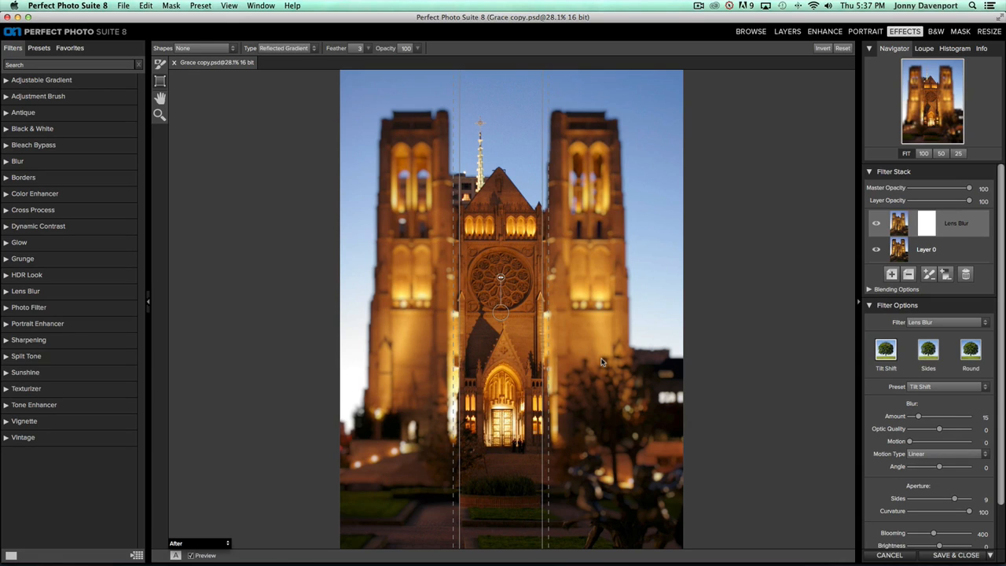
left_click(288, 48)
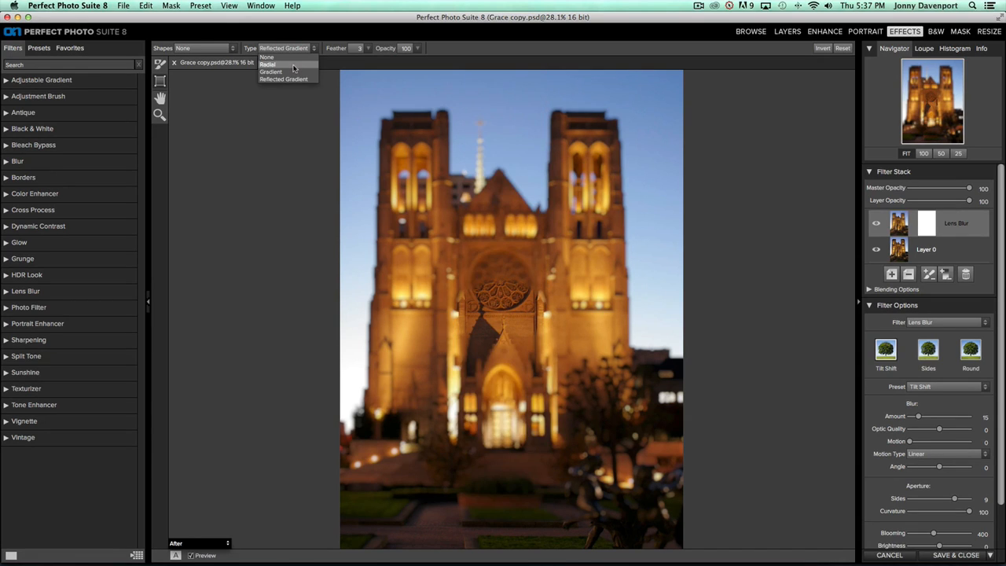
left_click(293, 66)
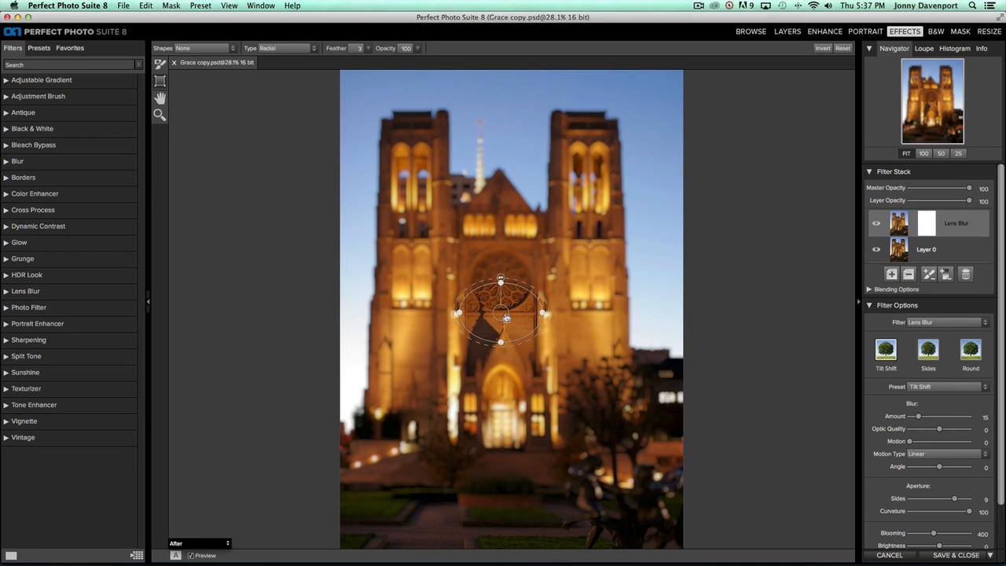
left_click(289, 48)
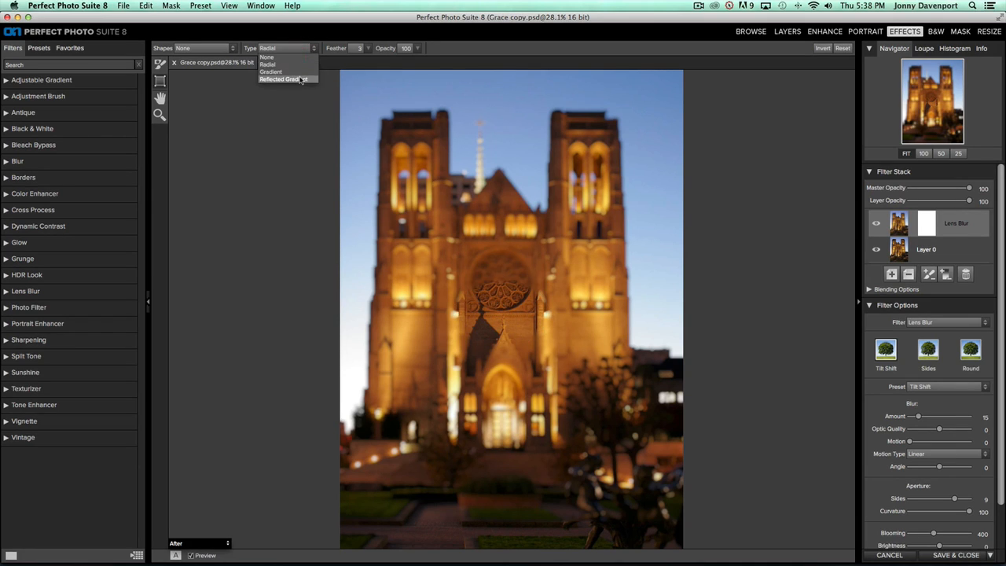
left_click(300, 79)
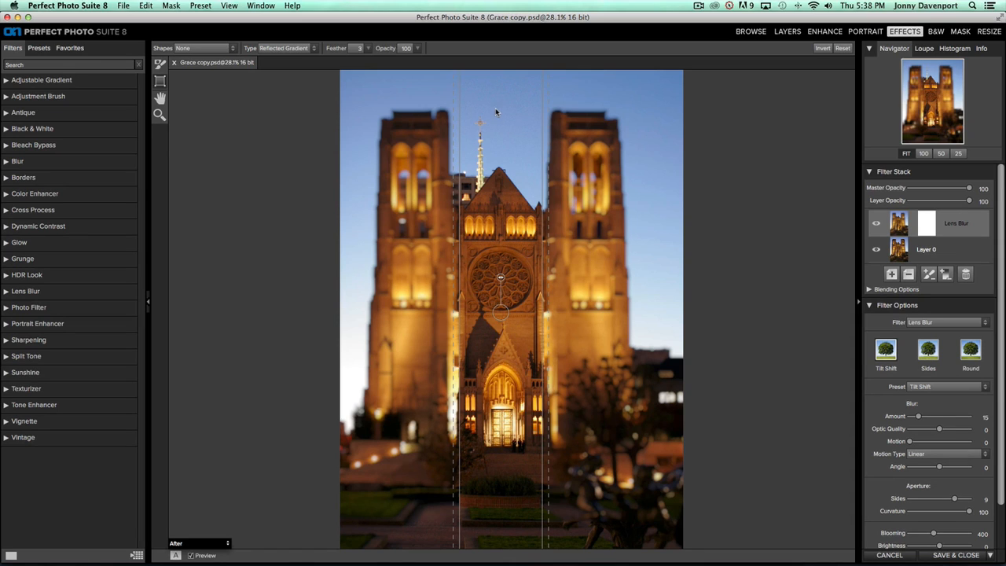
left_click(159, 66)
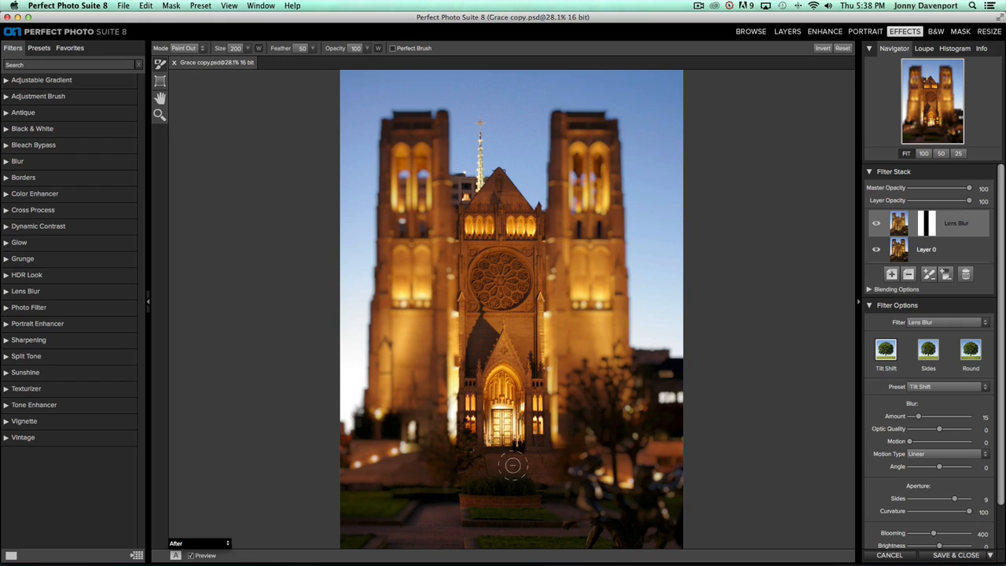
Paint blur into the foreground and sky with a size-350 masking brush
key("bracketright")
key("bracketright")
key("bracketright")
key("x")
key("x")
key("x")
left_click(467, 477)
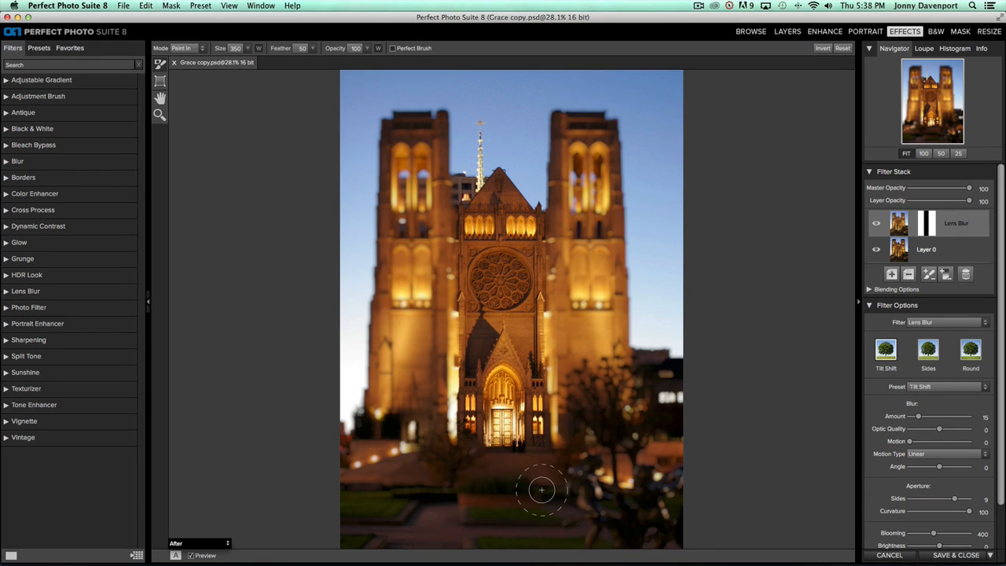
left_click_drag(542, 490, 541, 489)
left_click_drag(521, 81, 522, 83)
Paint out blur on the gable peak and spire with a size-150 Perfect Brush, repainting beside the spire
key("bracketleft")
key("bracketleft")
key("bracketleft")
key("bracketleft")
key("x")
left_click(397, 50)
left_click(499, 171)
left_click(480, 124)
left_click(479, 144)
left_click(467, 187)
key("x")
mouse_move(464, 185)
left_mouse_down()
mouse_move(457, 203)
mouse_move(473, 181)
mouse_move(452, 184)
left_mouse_up()
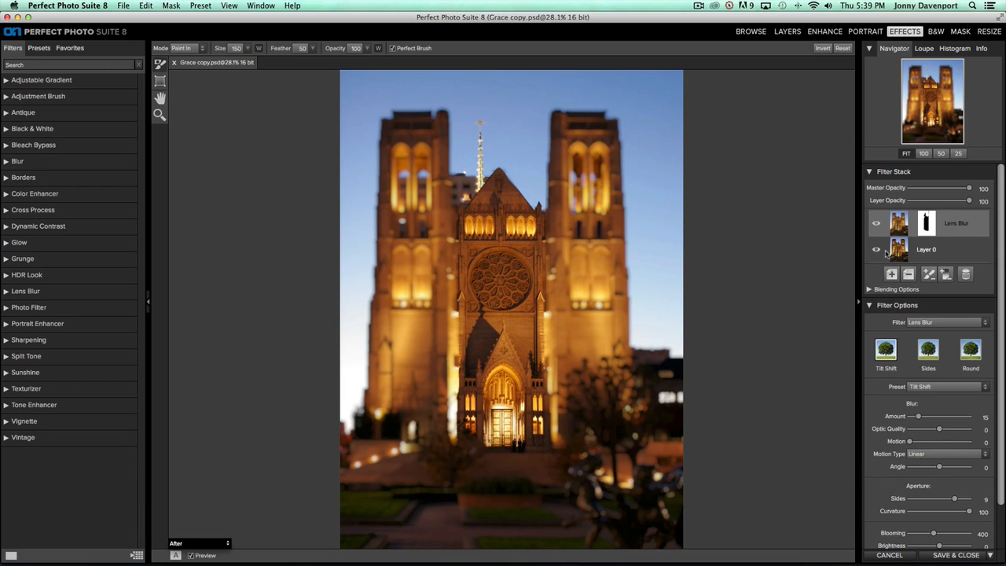
Add a new layer with the Cross Process filter's Blue preset and compare it against the original
left_click(891, 275)
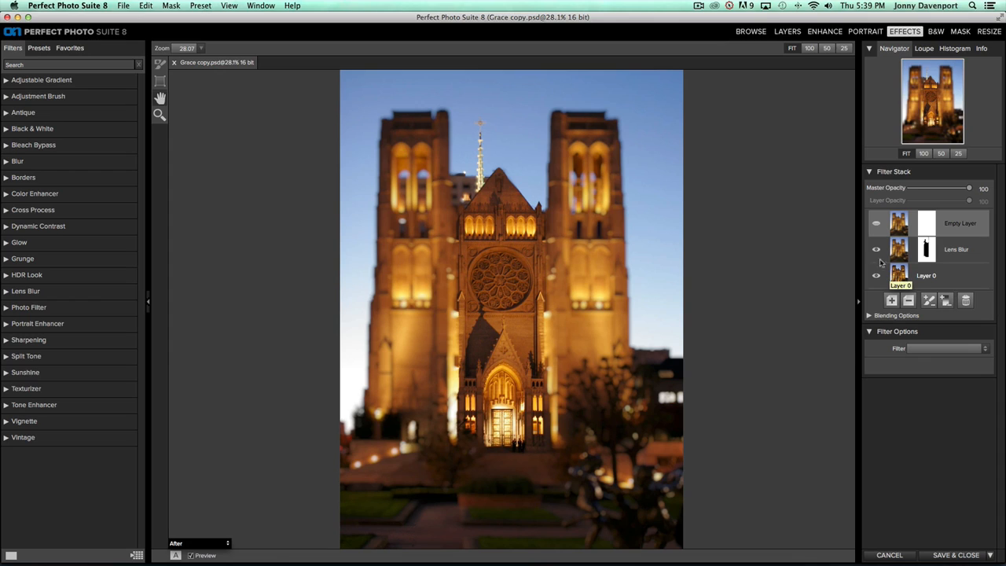
left_click(926, 353)
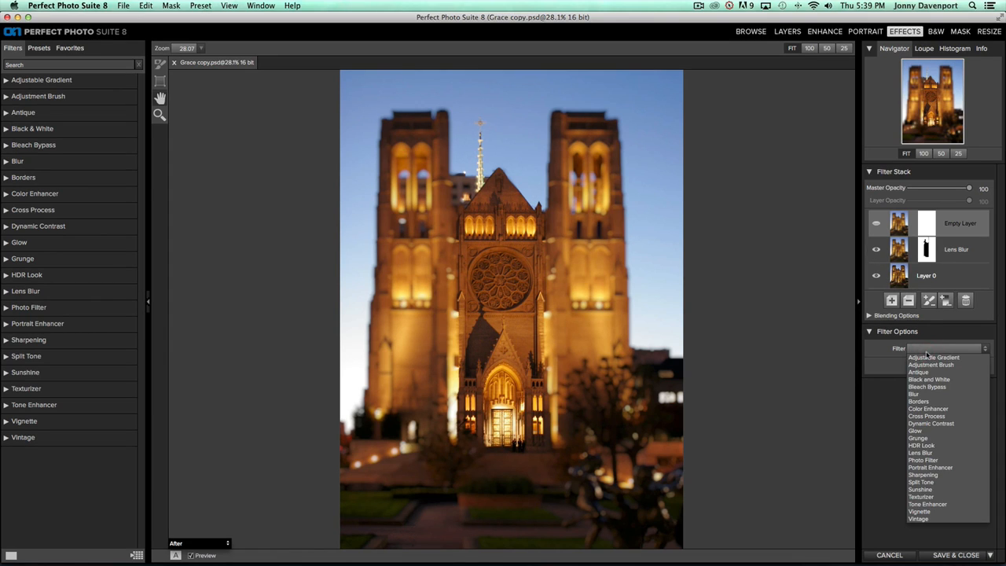
left_click(936, 415)
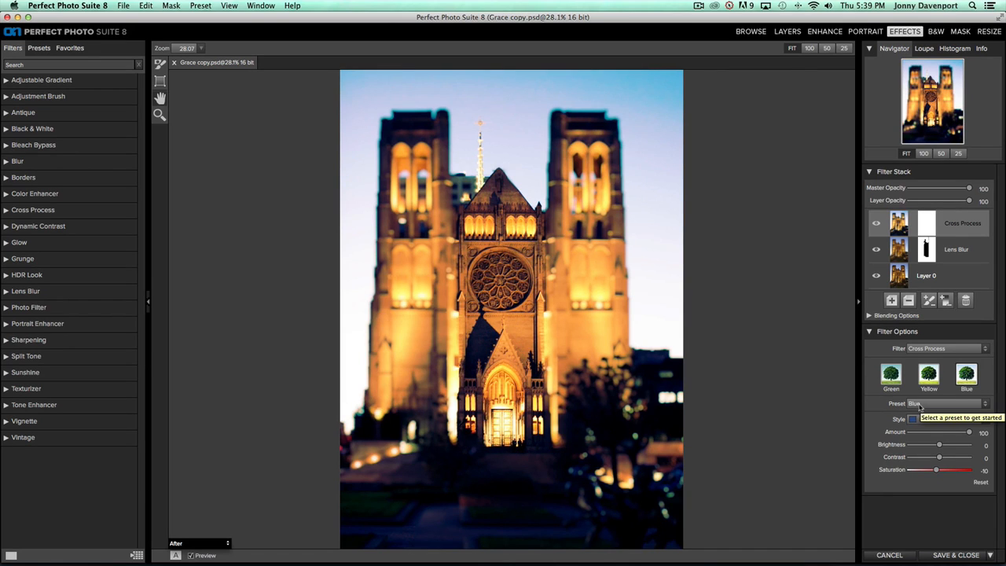
key("super+p")
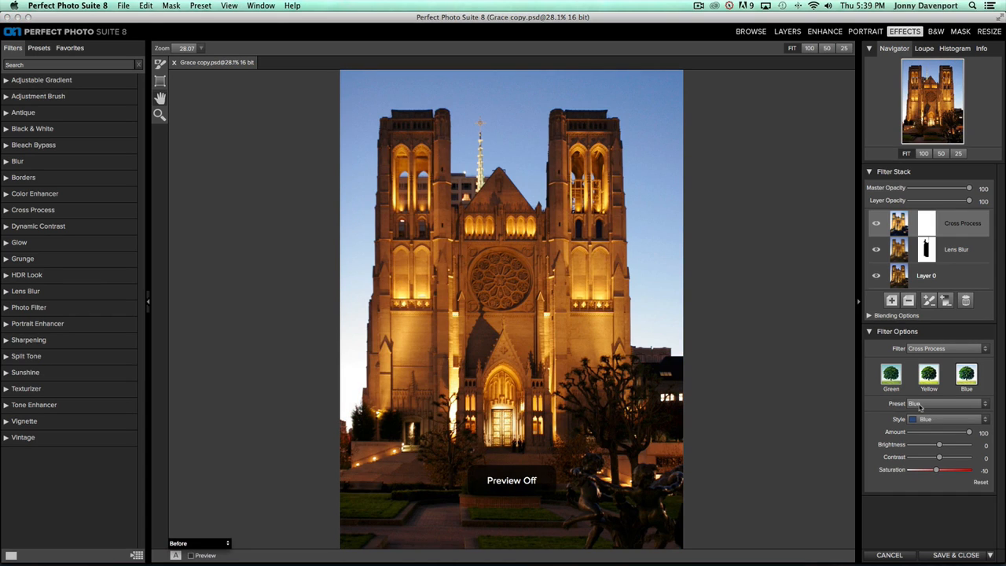
key("super+p")
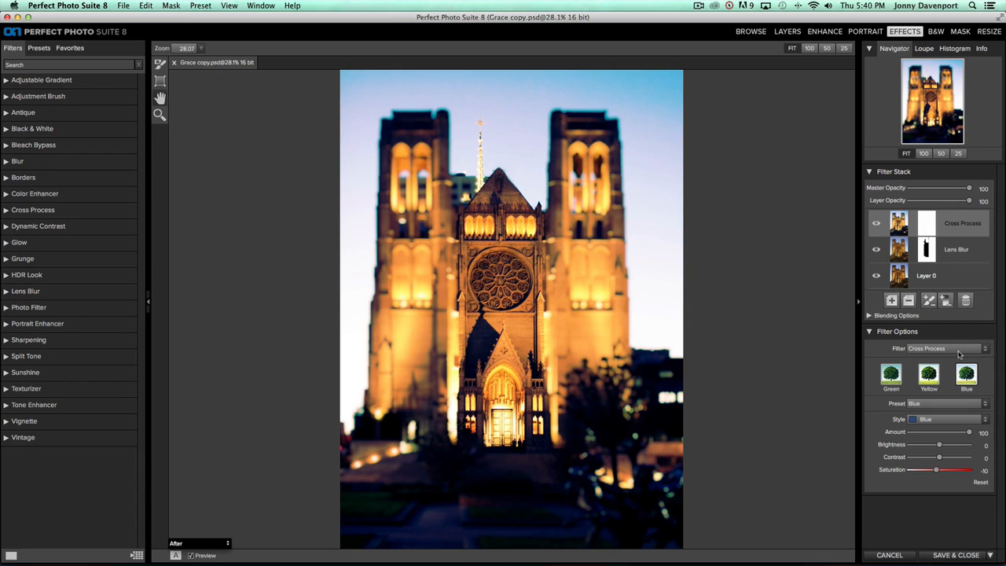
Switch Cross Process to Green Strong with saturation 12 and brightness 16, then add an empty layer
left_click(932, 422)
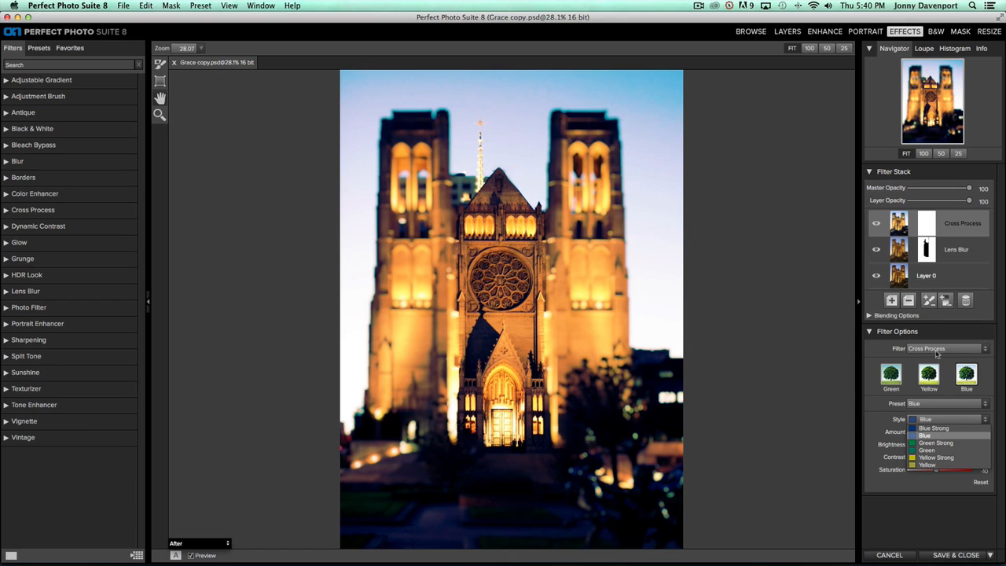
left_click(937, 443)
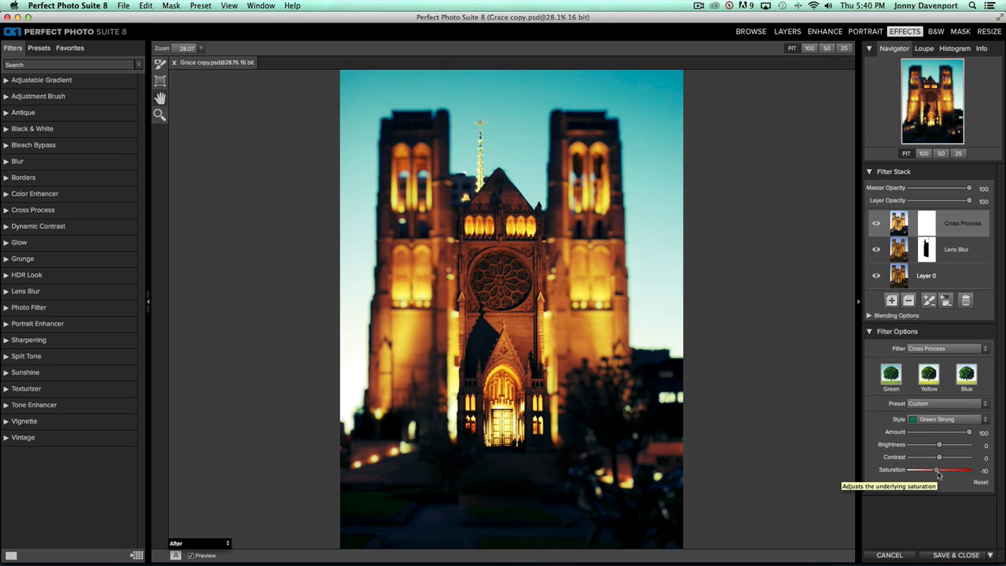
left_click_drag(938, 474, 944, 473)
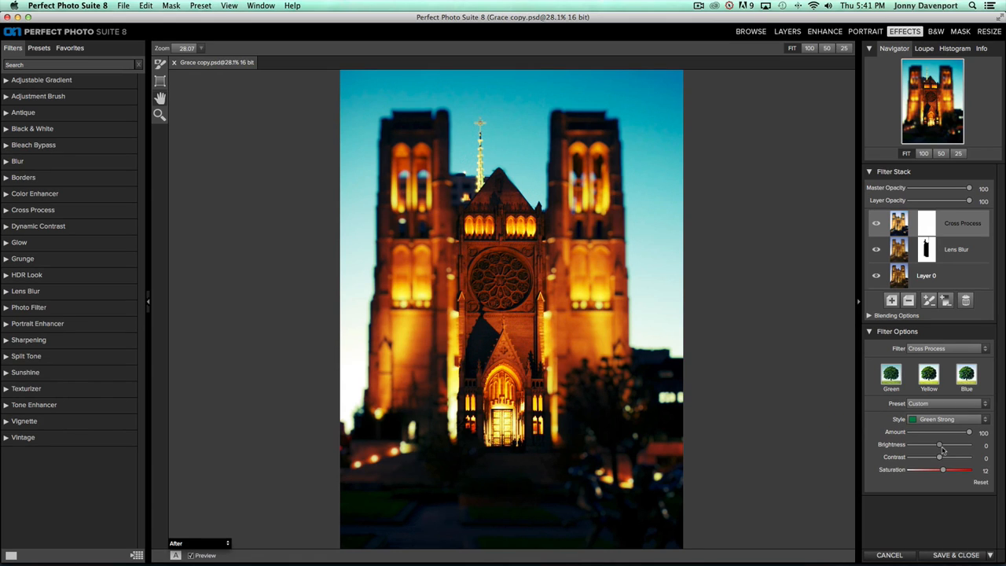
left_click_drag(941, 445, 945, 445)
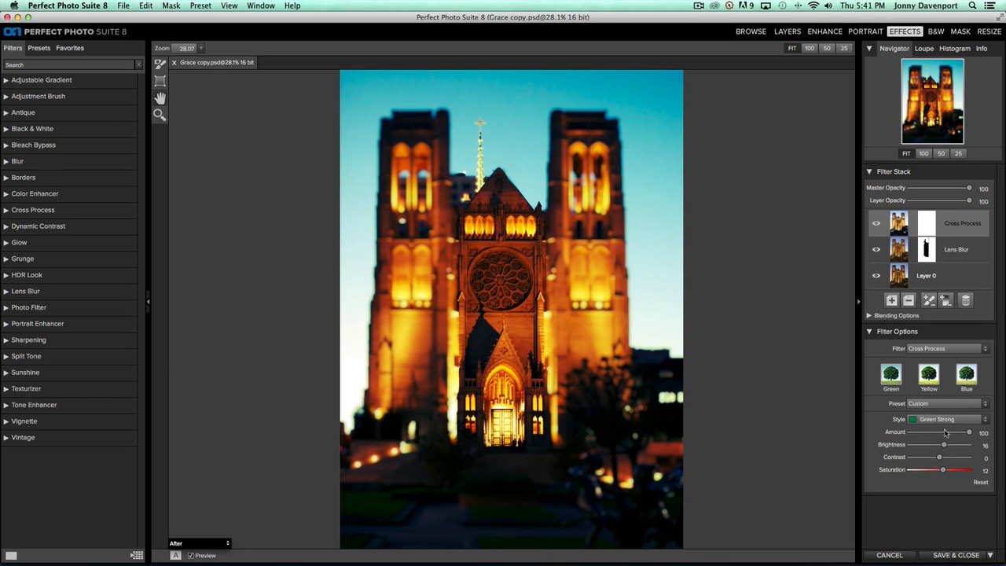
left_click(892, 301)
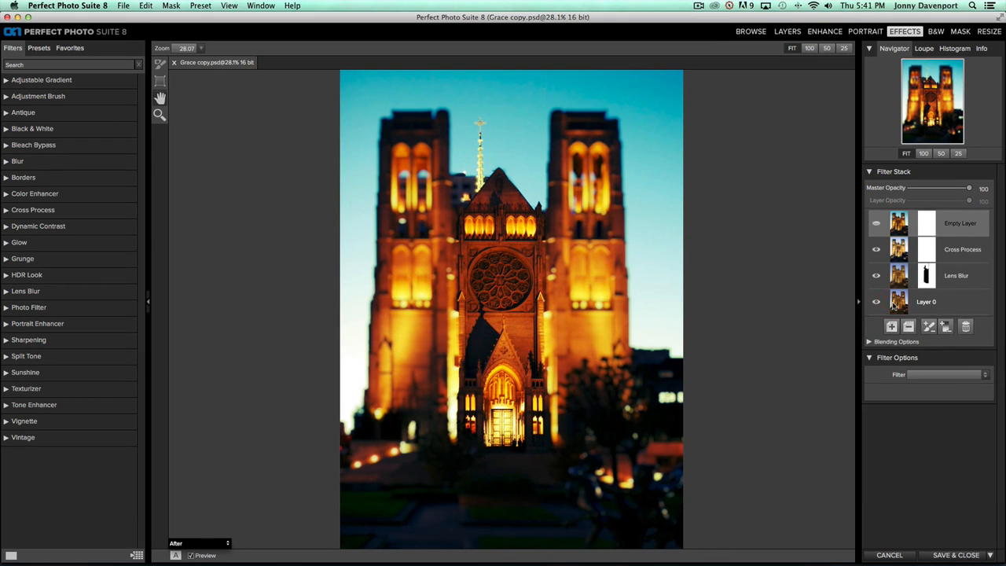
Apply the Vintage filter with the Cool style and saturation raised to 26
left_click(932, 376)
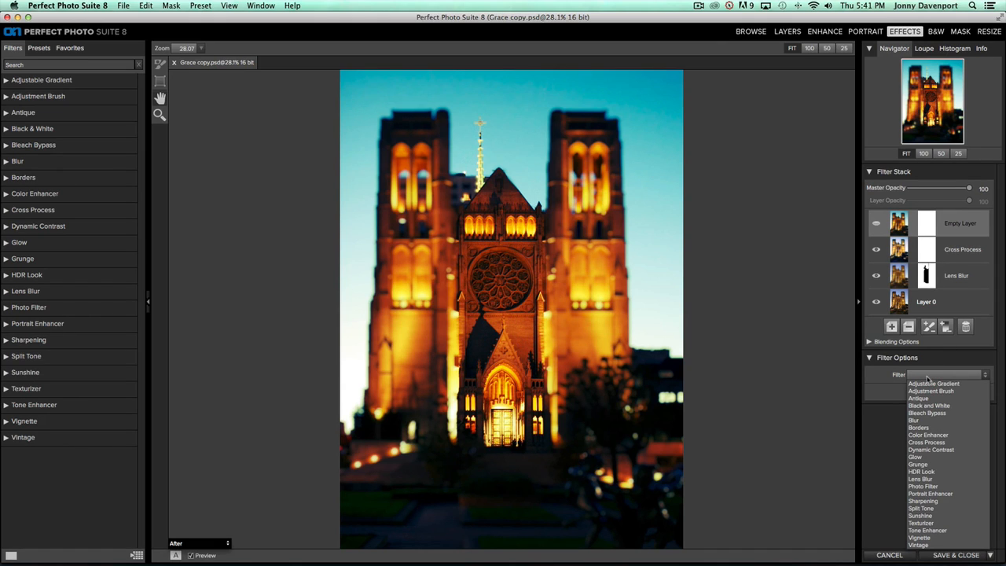
left_click(921, 544)
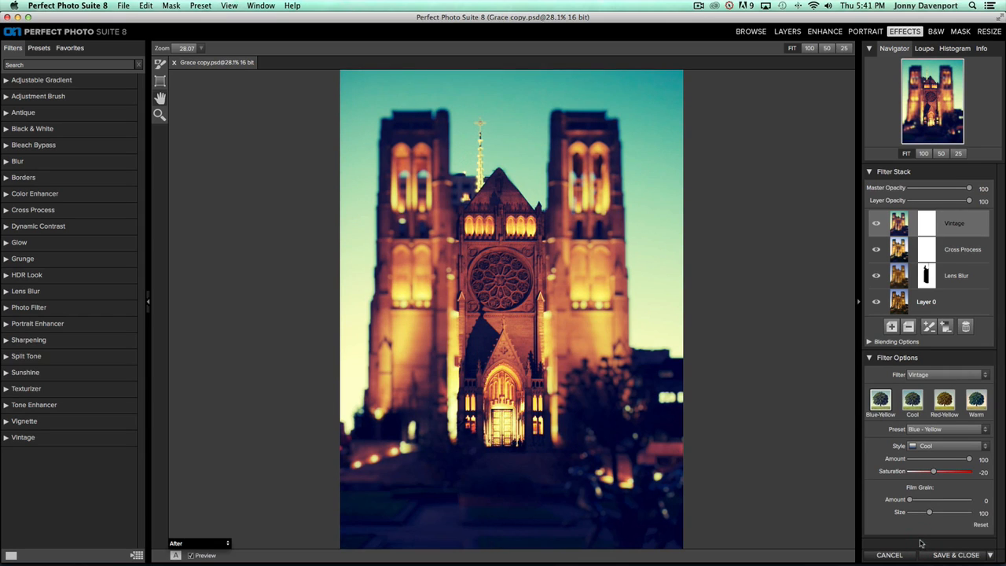
left_click(941, 447)
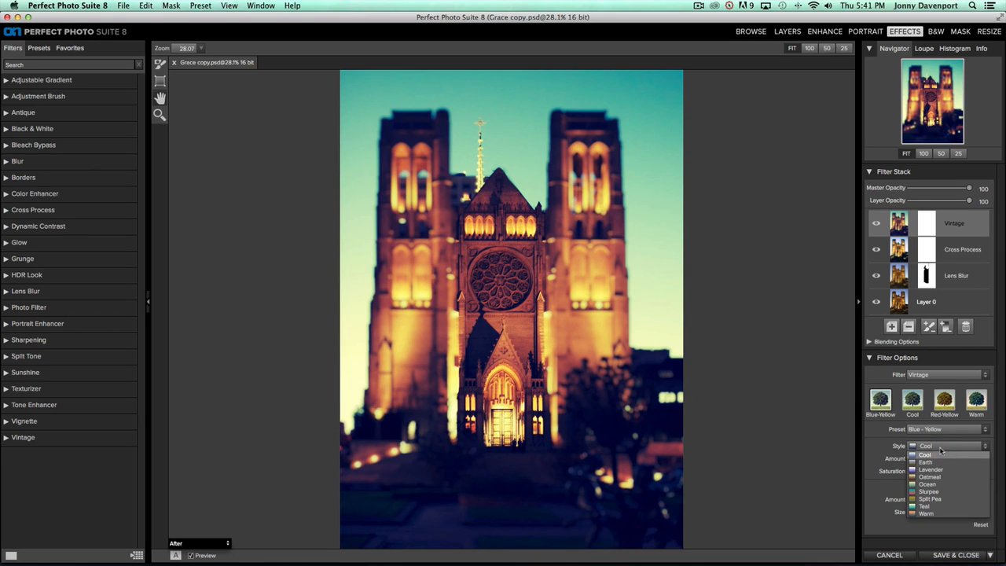
left_click(940, 453)
left_click(921, 405)
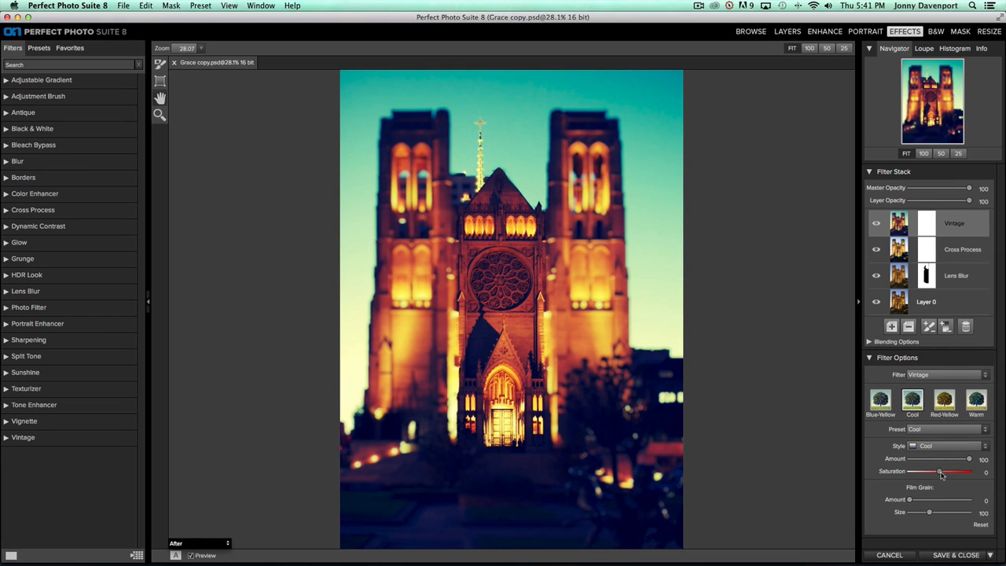
left_click_drag(938, 471, 948, 472)
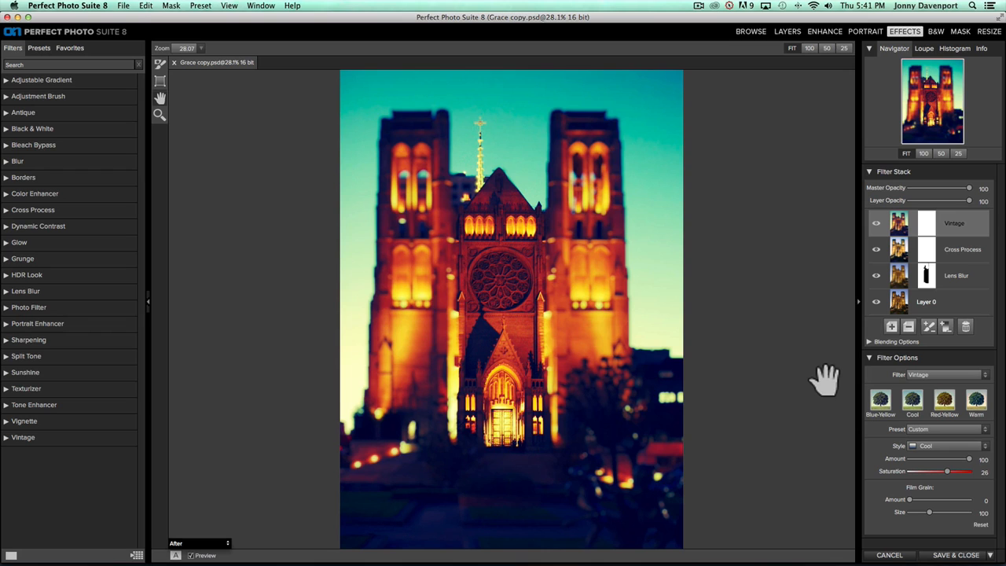
Compare the result with the original, then add another empty filter layer
key("super+p")
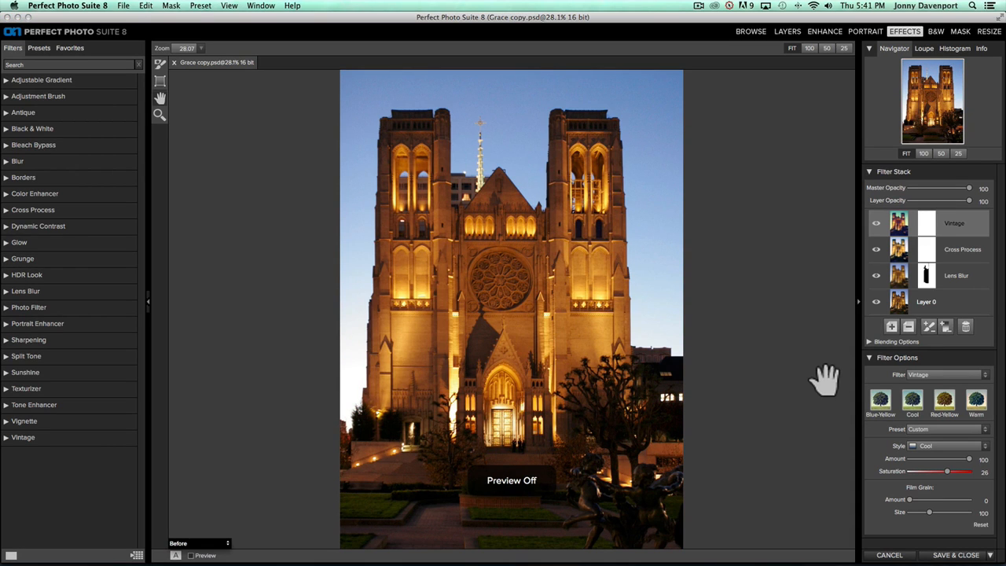
key("super+p")
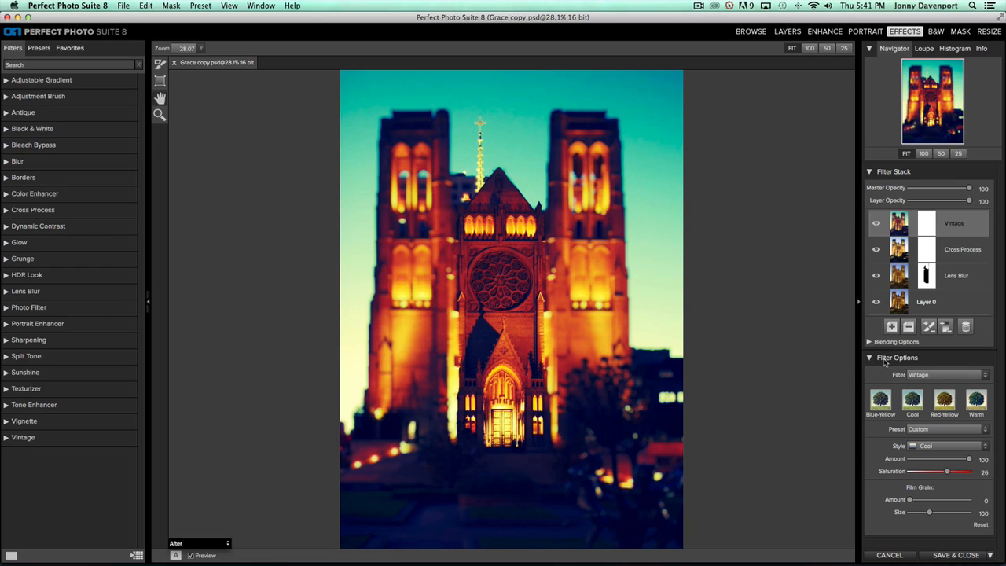
left_click(893, 327)
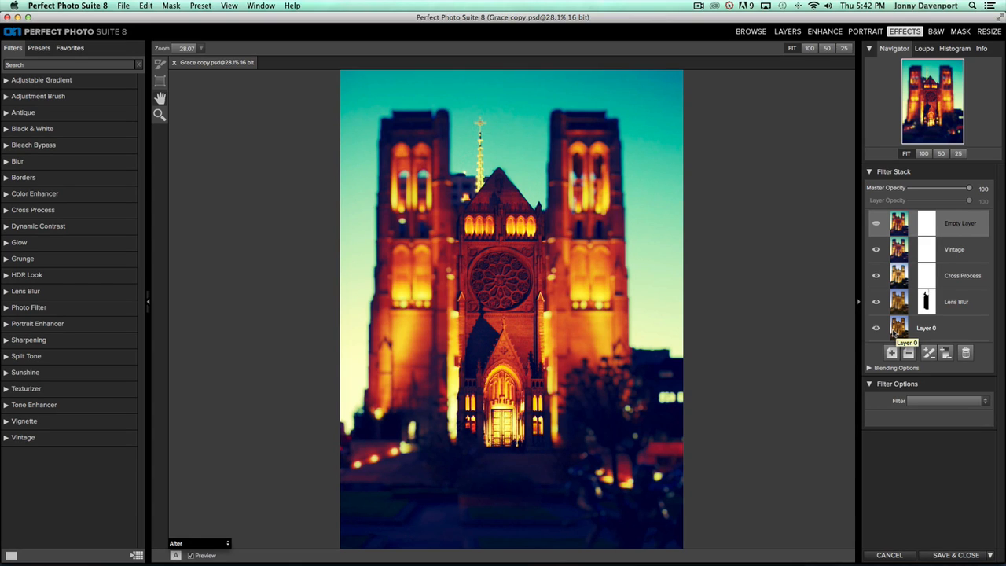
Apply a Borders filter using the Film category's Film Medium Format Thin border
left_click(948, 403)
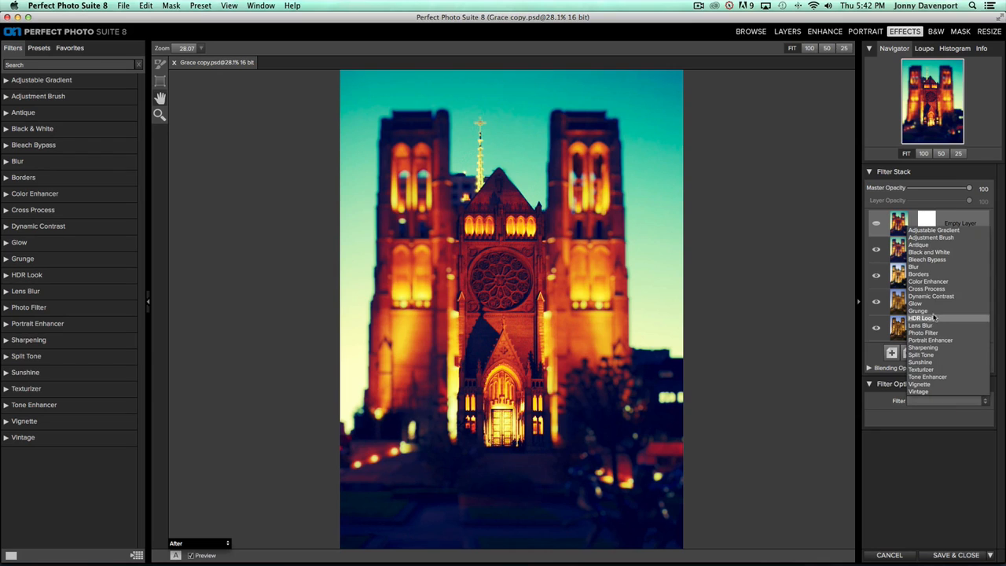
left_click(929, 281)
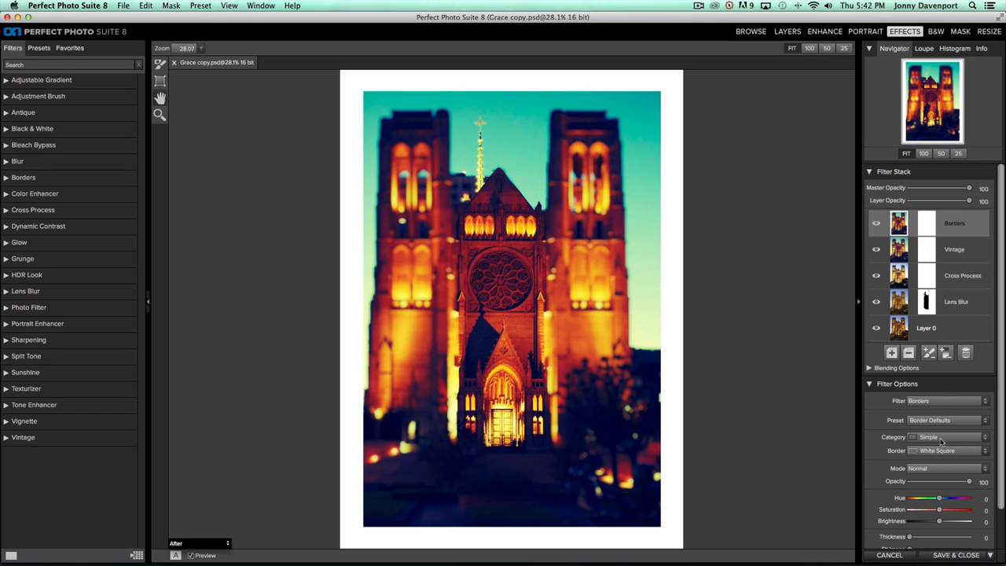
left_click(941, 442)
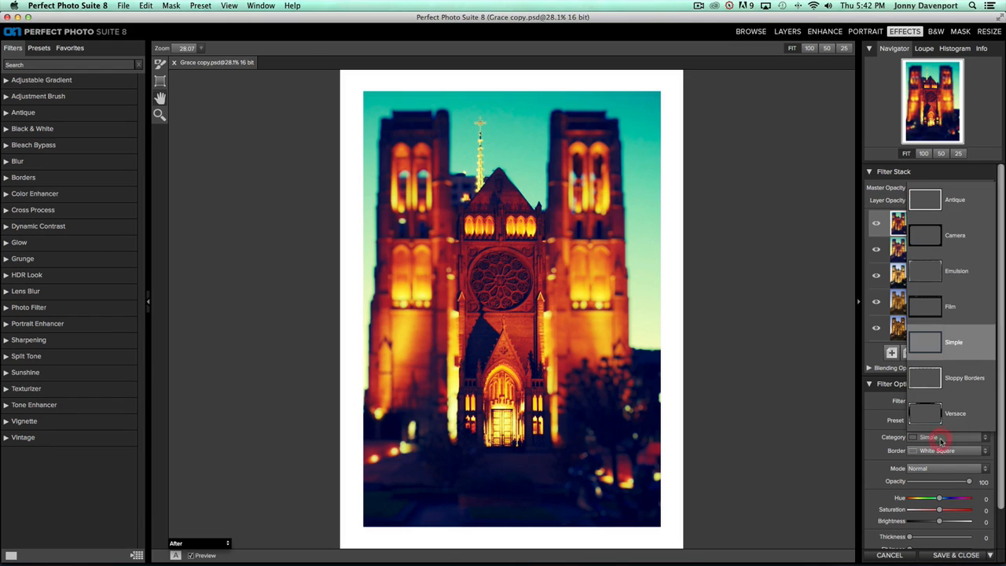
left_click(954, 313)
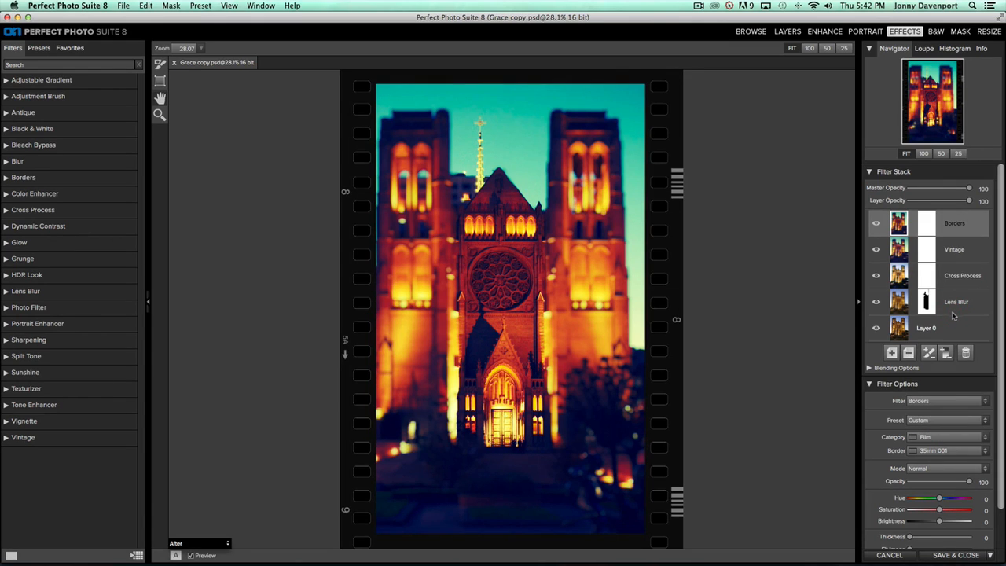
left_click(943, 451)
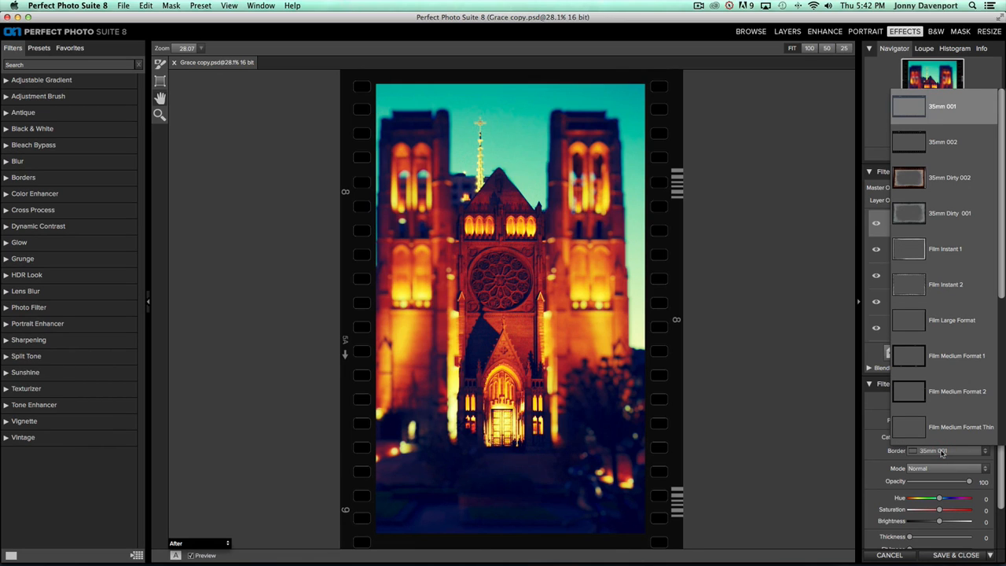
left_click(948, 435)
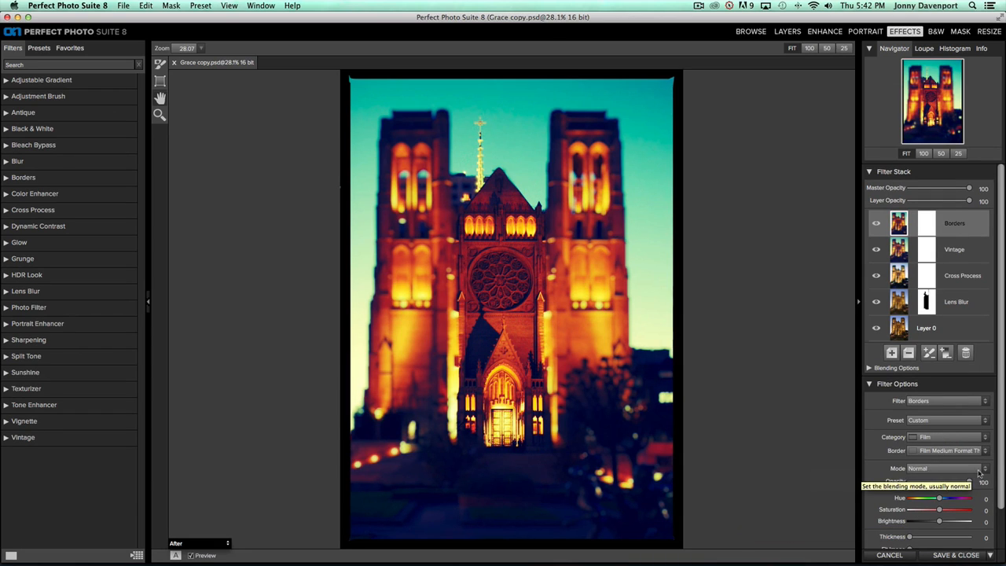
Set the film border thickness to 3 and compare with the original
scroll(1000, 466, "down", 3)
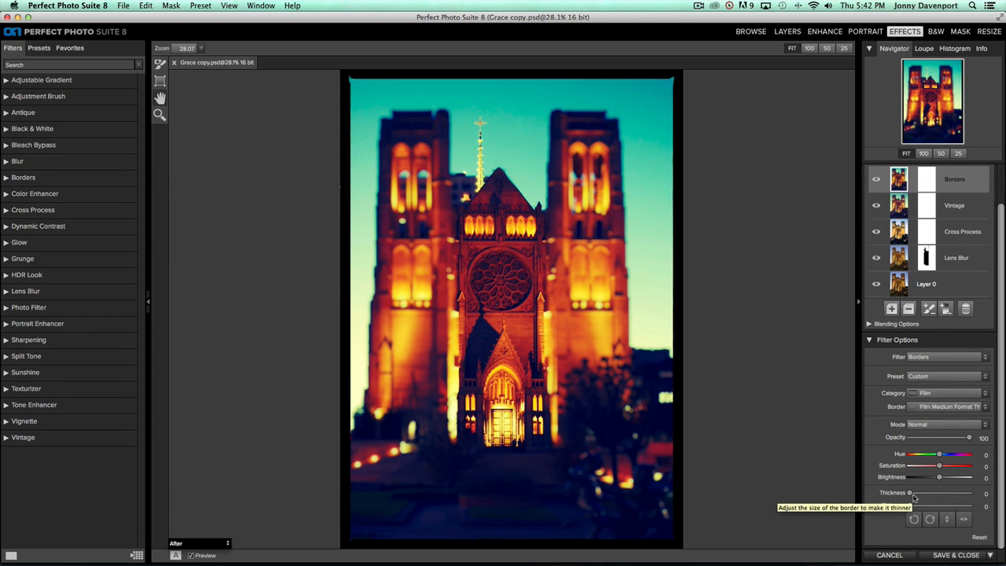
left_click_drag(912, 498, 918, 493)
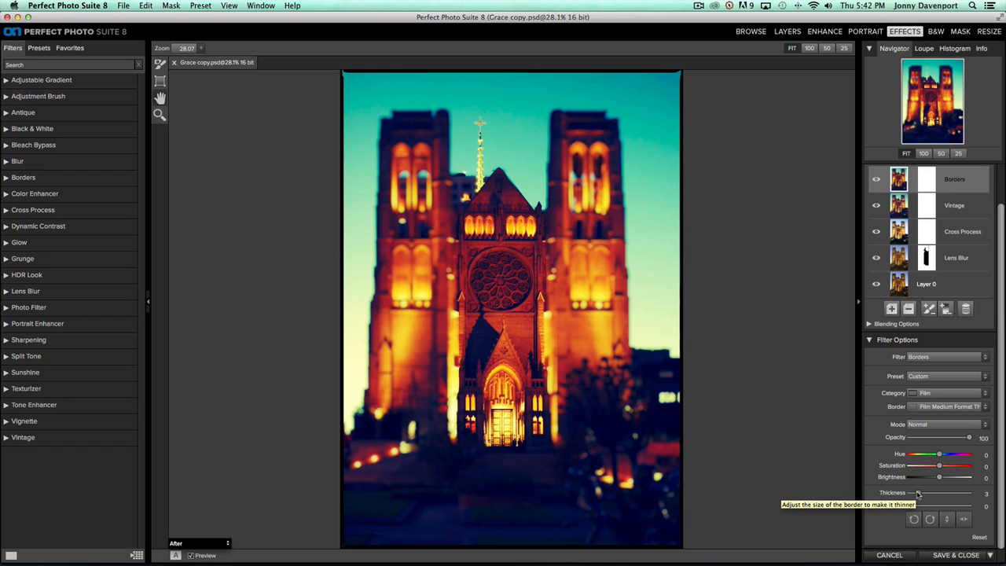
key("super+p")
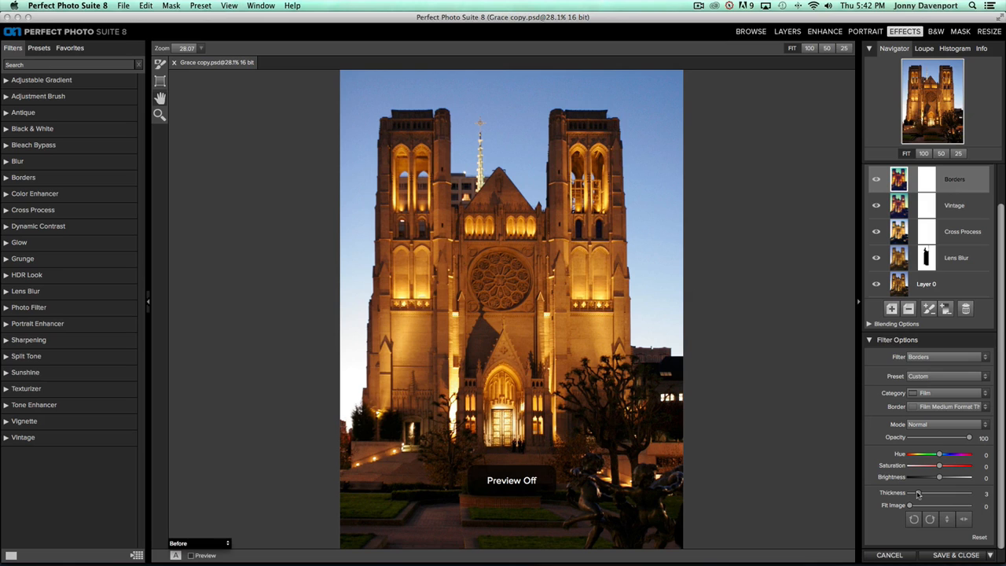
key("super+p")
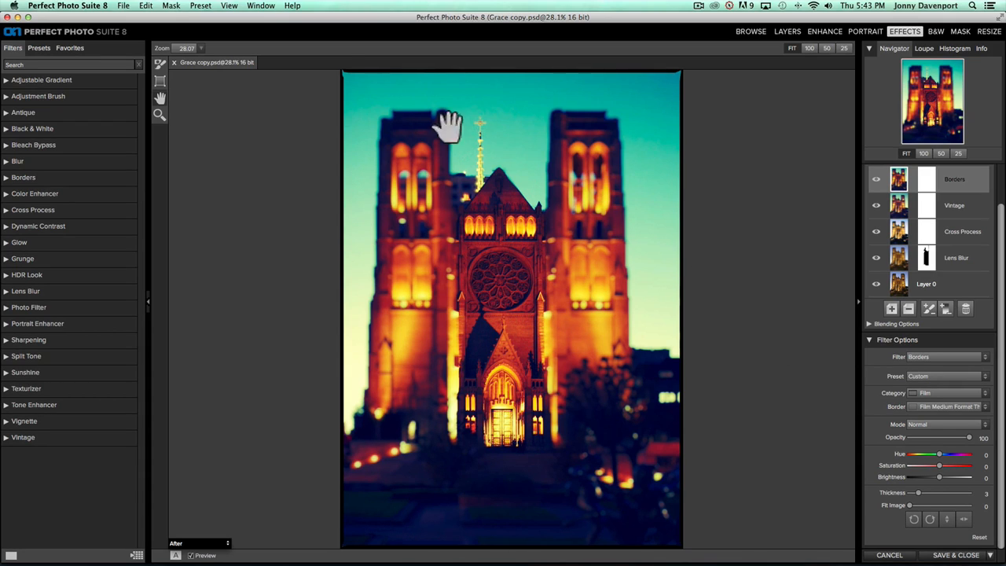
Start a new preset in the FilmLooks category named 'Miniature'
left_click(200, 4)
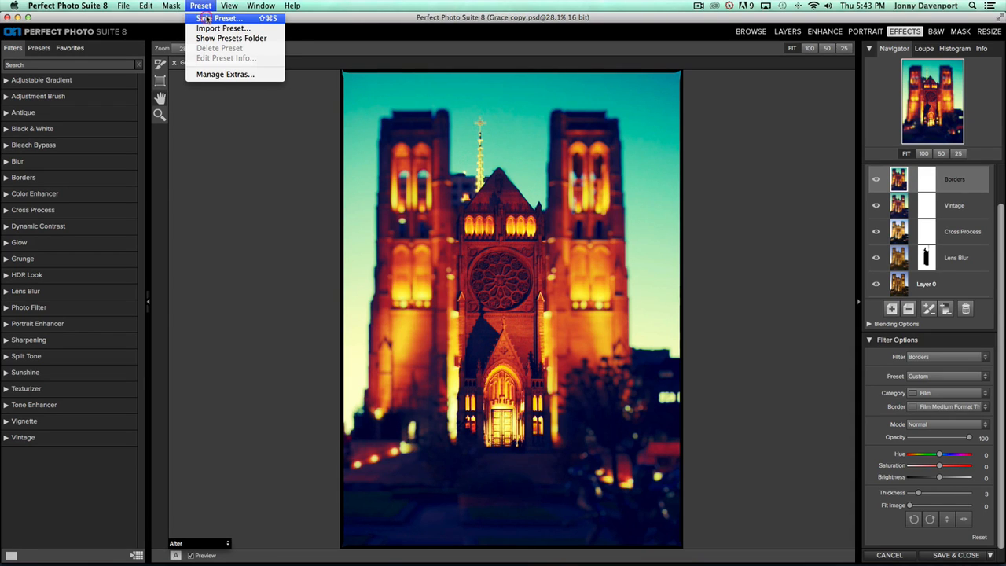
left_click(208, 18)
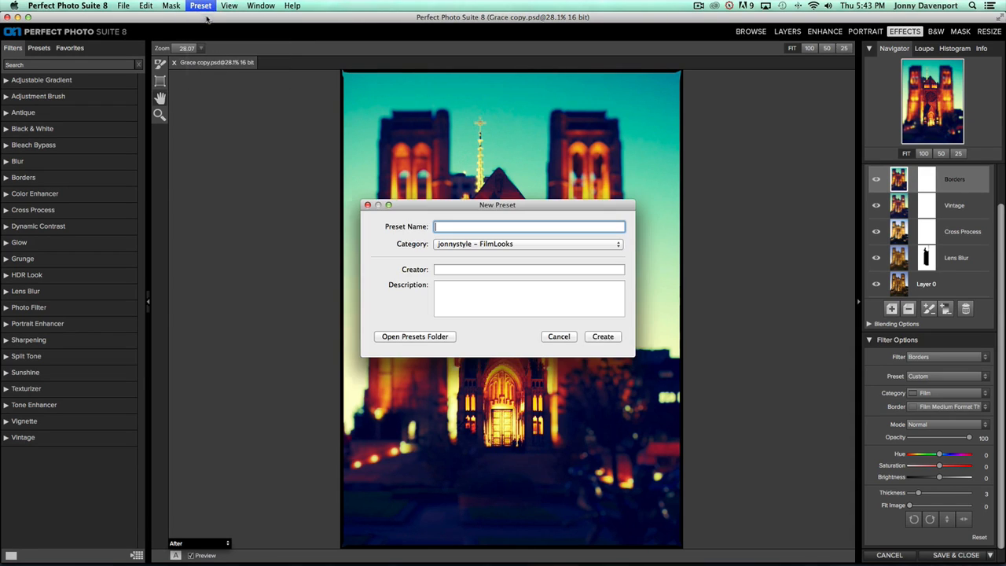
left_click(502, 246)
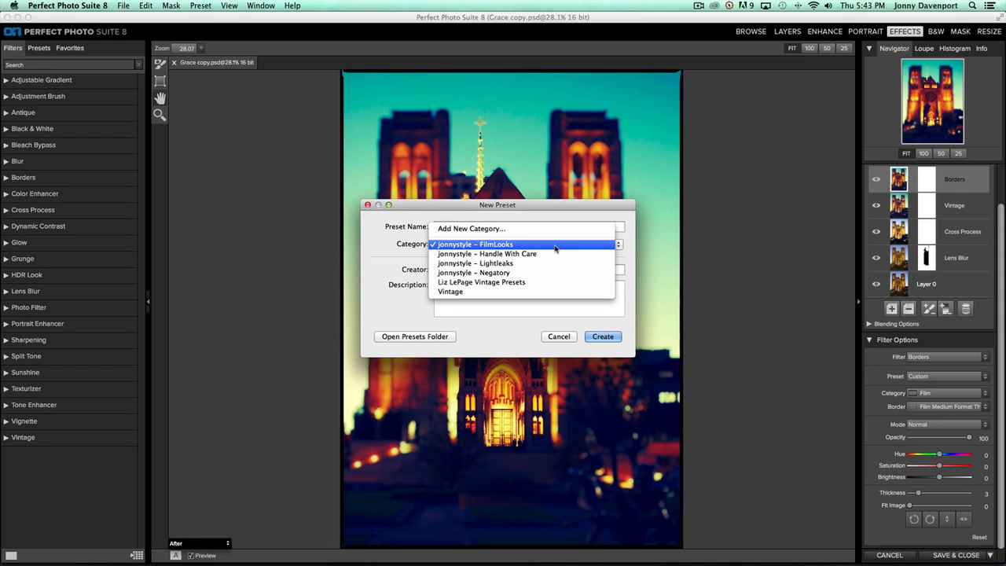
left_click(555, 249)
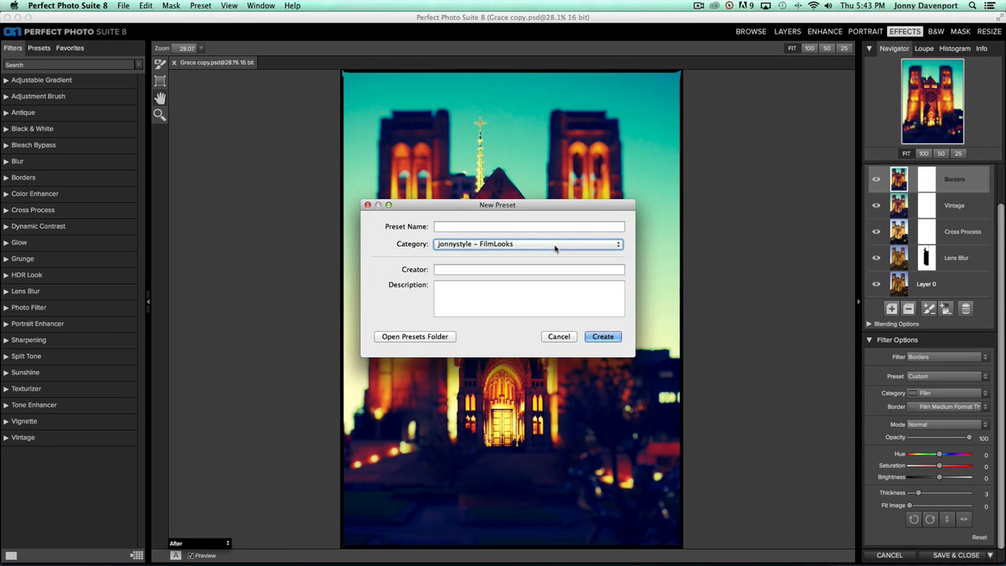
left_click(528, 228)
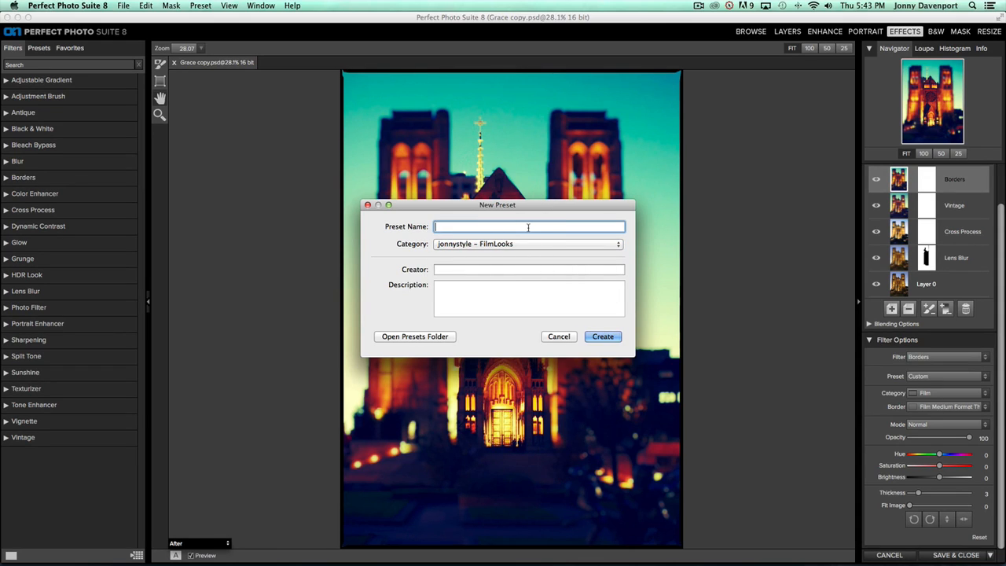
type("Miniatu")
key("BackSpace")
key("BackSpace")
key("BackSpace")
key("BackSpace")
type("iature")
Enter the creator's handle and description 'cross processed film tilt shift look.', then create the preset
left_click(527, 266)
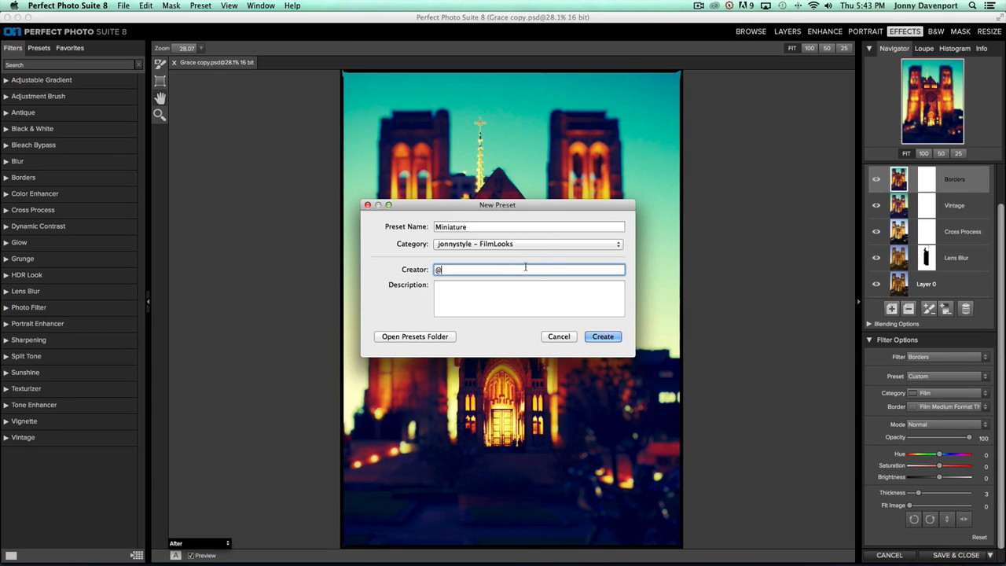
left_click(497, 289)
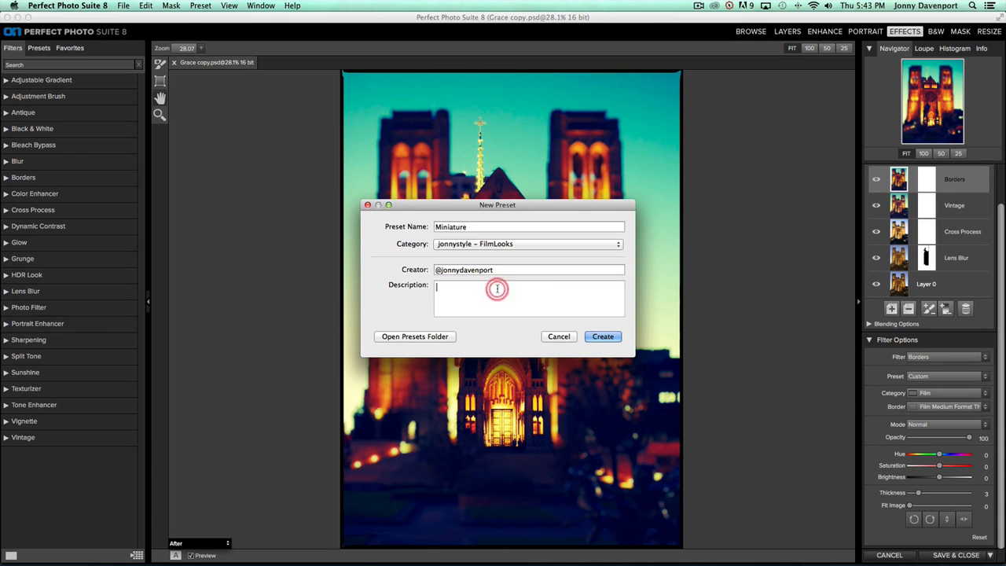
type("cross processed film tilt shift look.")
left_click(603, 336)
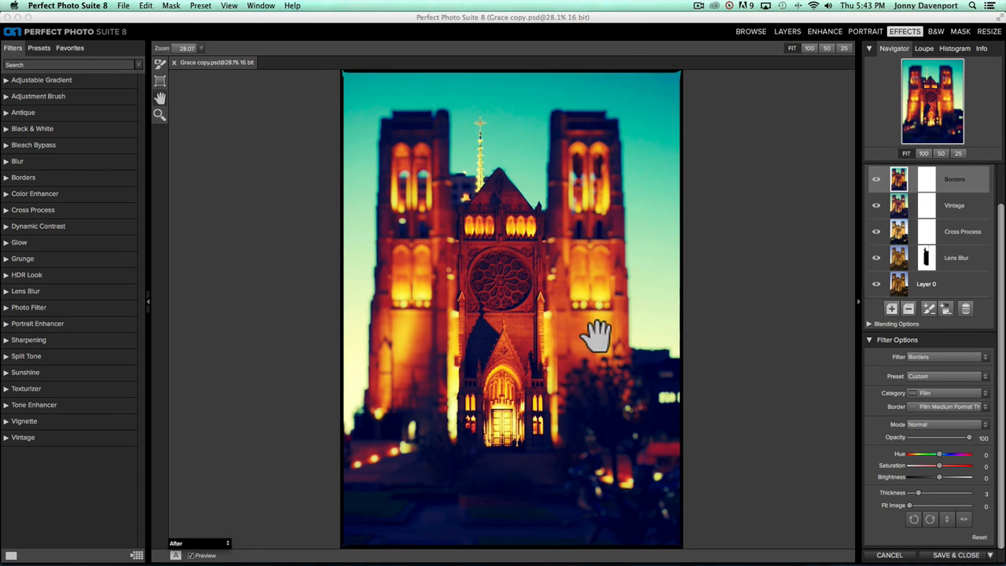
Show the FilmLooks group in the Presets panel and scroll to the new Miniature preset thumbnail
left_click(41, 49)
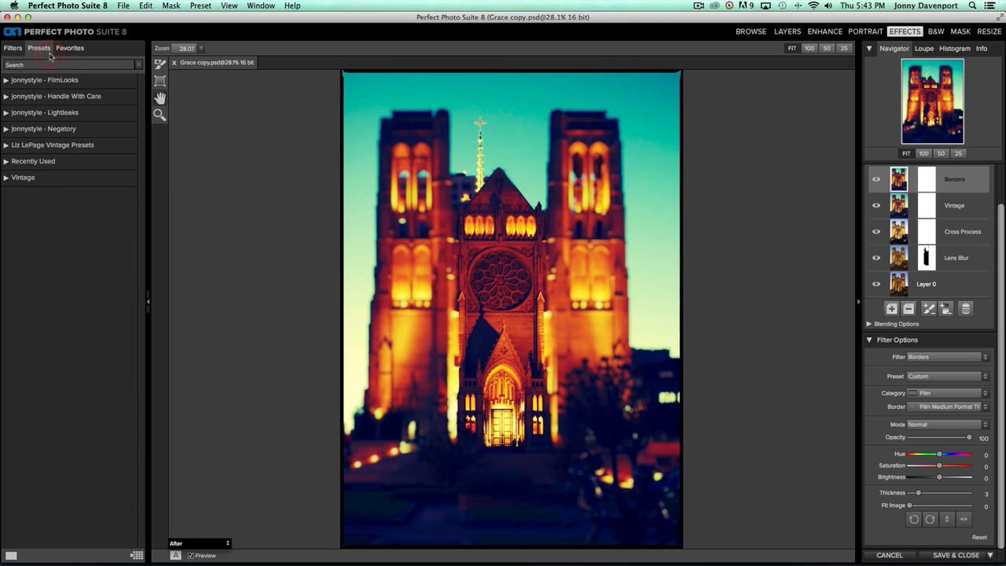
left_click(18, 82)
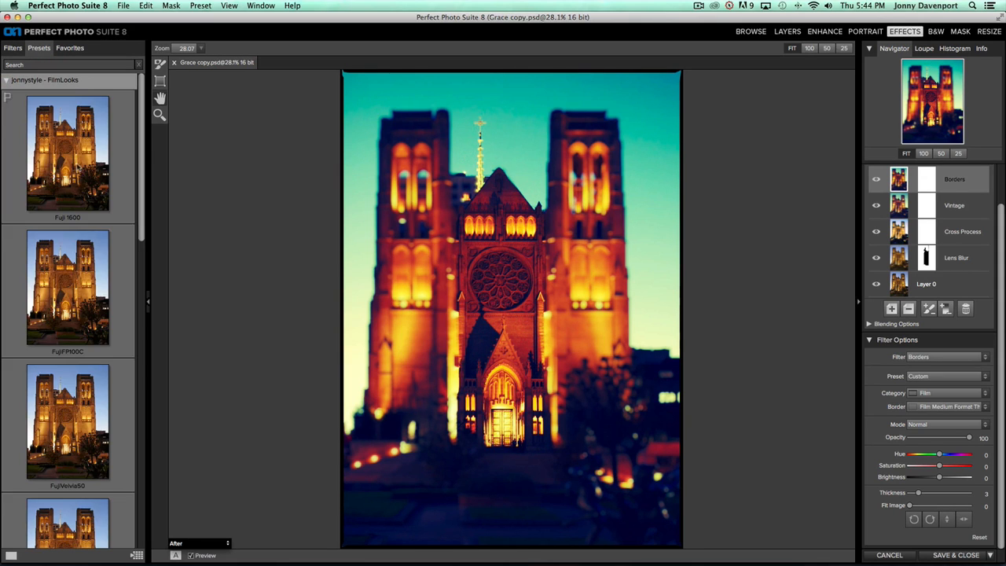
left_click_drag(143, 224, 145, 388)
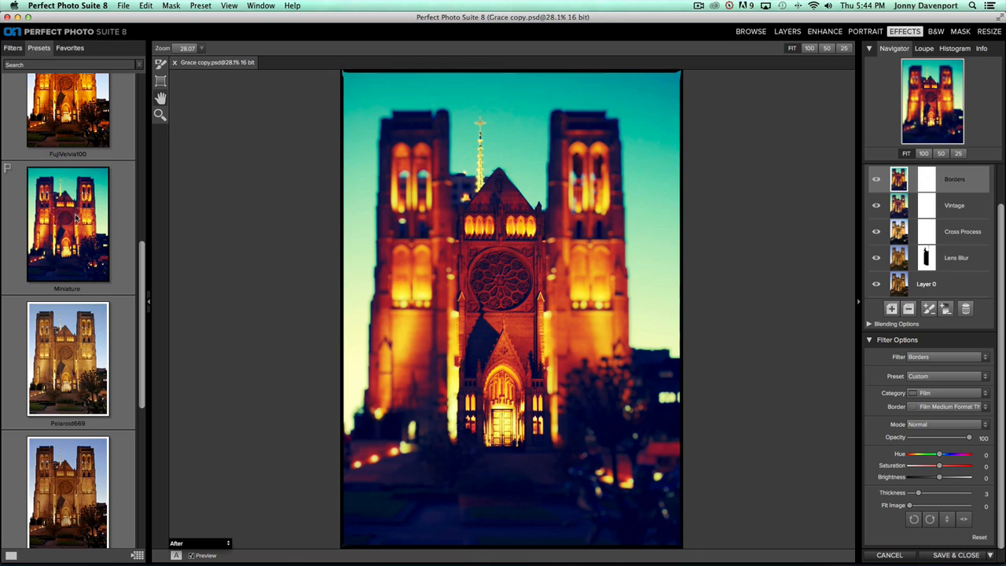